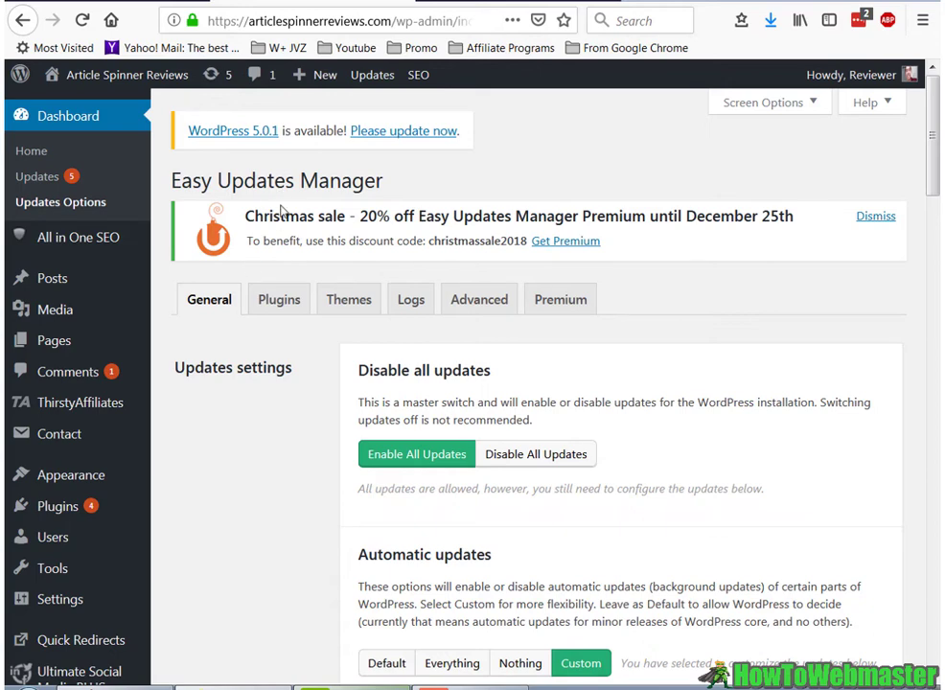
Step: Review the general update settings, from the master switch through the automatic core, translation, plugin and theme update options
{"action": "scroll", "coordinate": [401, 299], "scroll_direction": "down", "scroll_amount": 4}
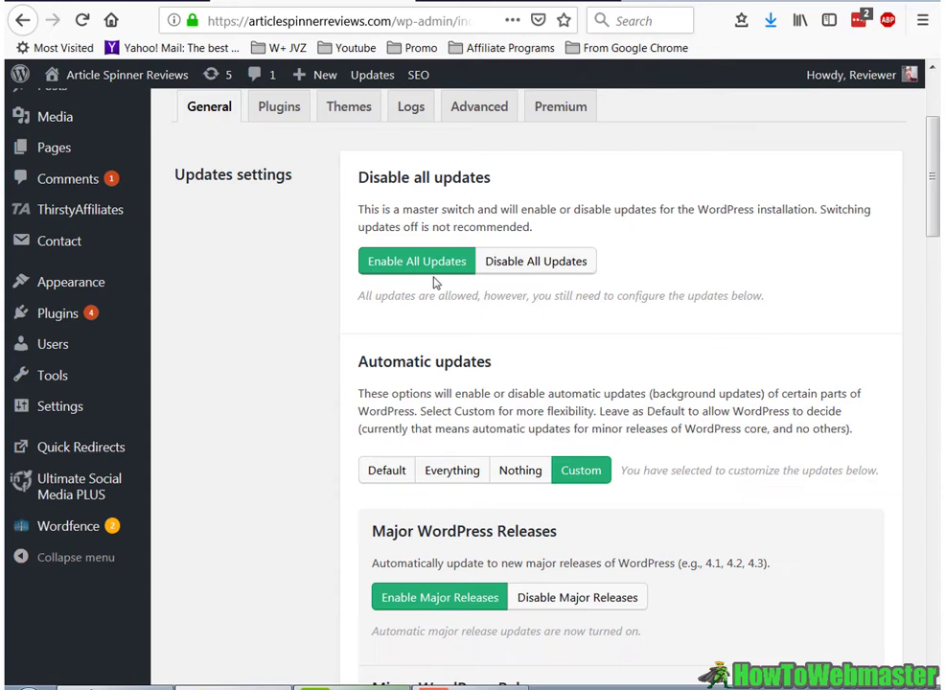
{"action": "scroll", "coordinate": [435, 285], "scroll_direction": "down", "scroll_amount": 3}
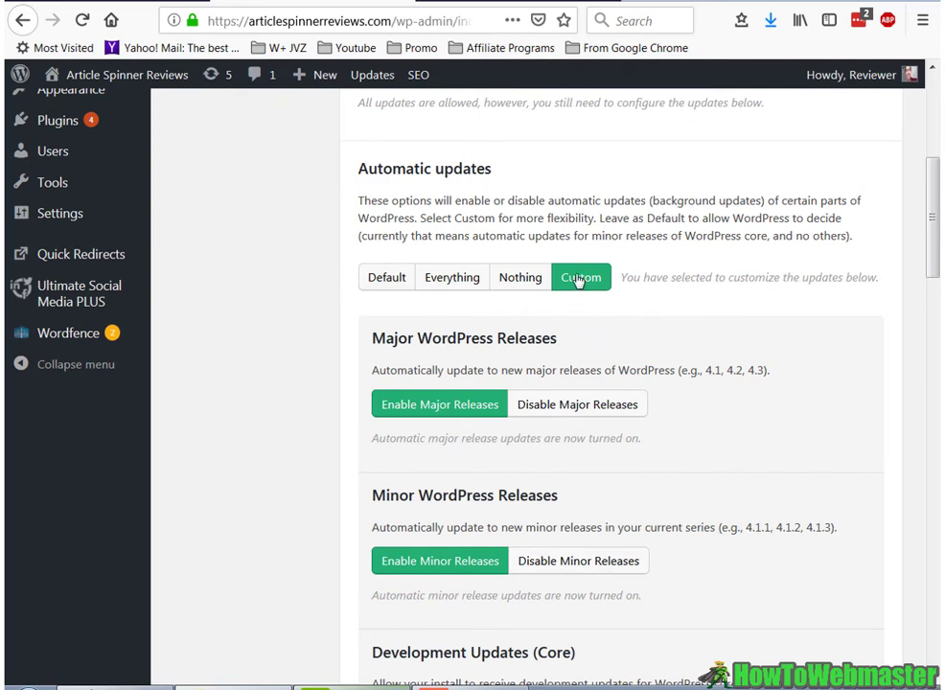
{"action": "scroll", "coordinate": [577, 280], "scroll_direction": "down", "scroll_amount": 3}
{"action": "scroll", "coordinate": [561, 280], "scroll_direction": "up", "scroll_amount": 1}
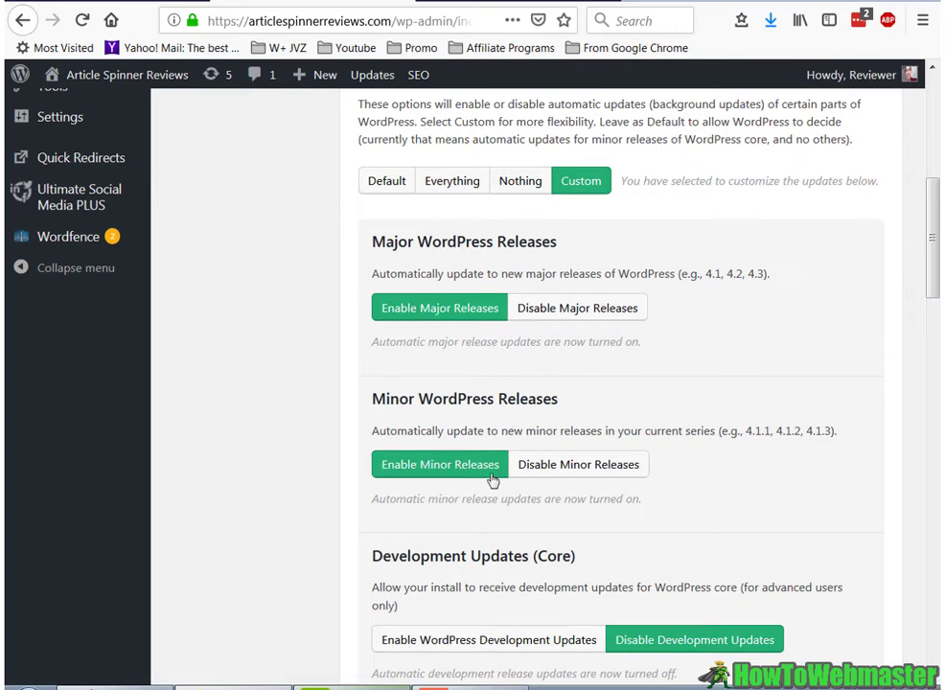
{"action": "scroll", "coordinate": [490, 470], "scroll_direction": "down", "scroll_amount": 3}
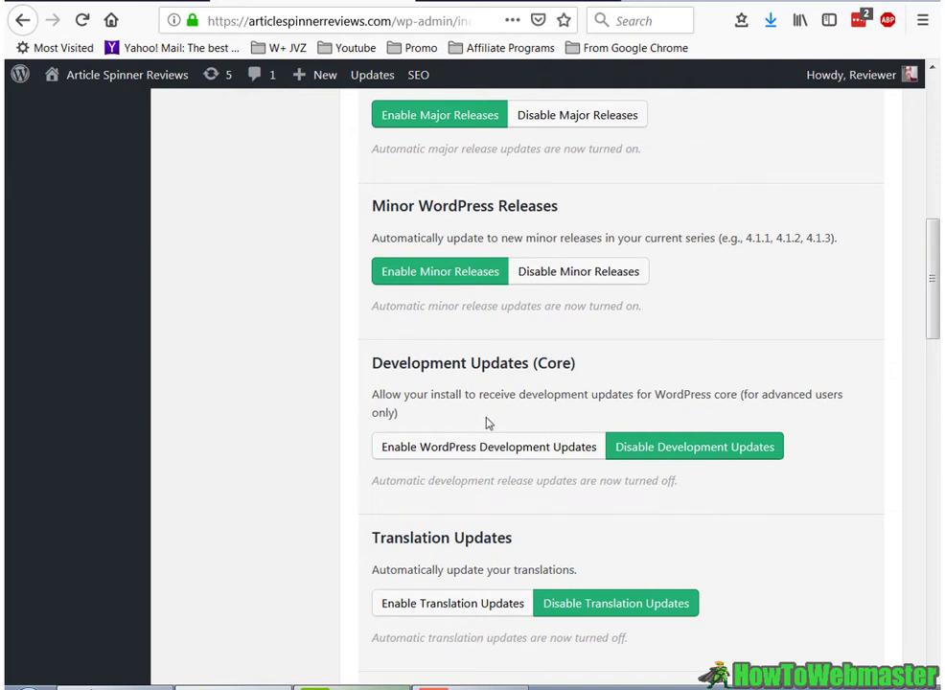
{"action": "scroll", "coordinate": [537, 392], "scroll_direction": "down", "scroll_amount": 2}
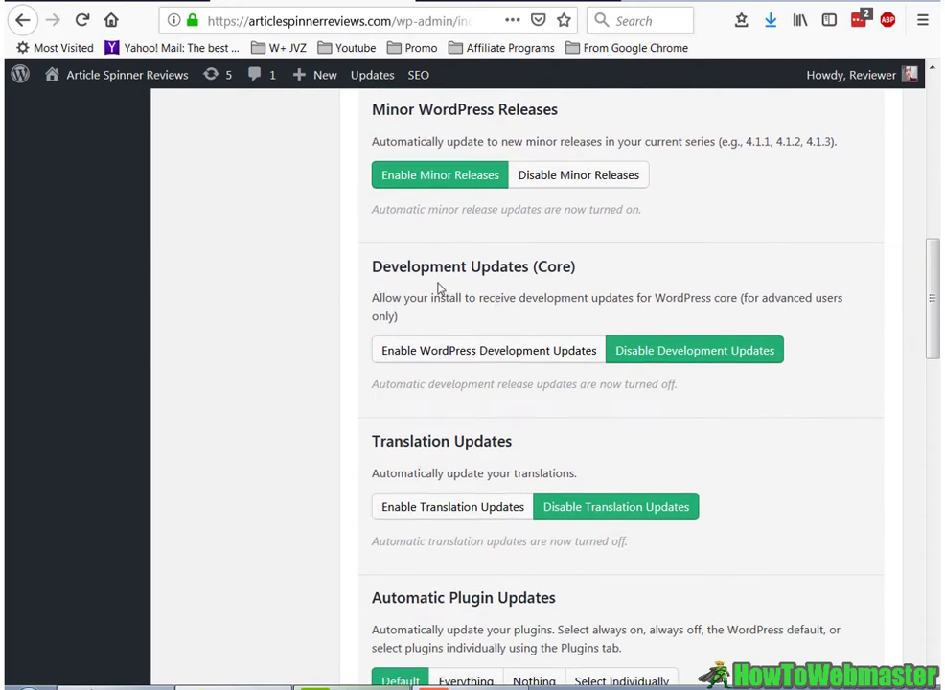
{"action": "scroll", "coordinate": [540, 337], "scroll_direction": "down", "scroll_amount": 2}
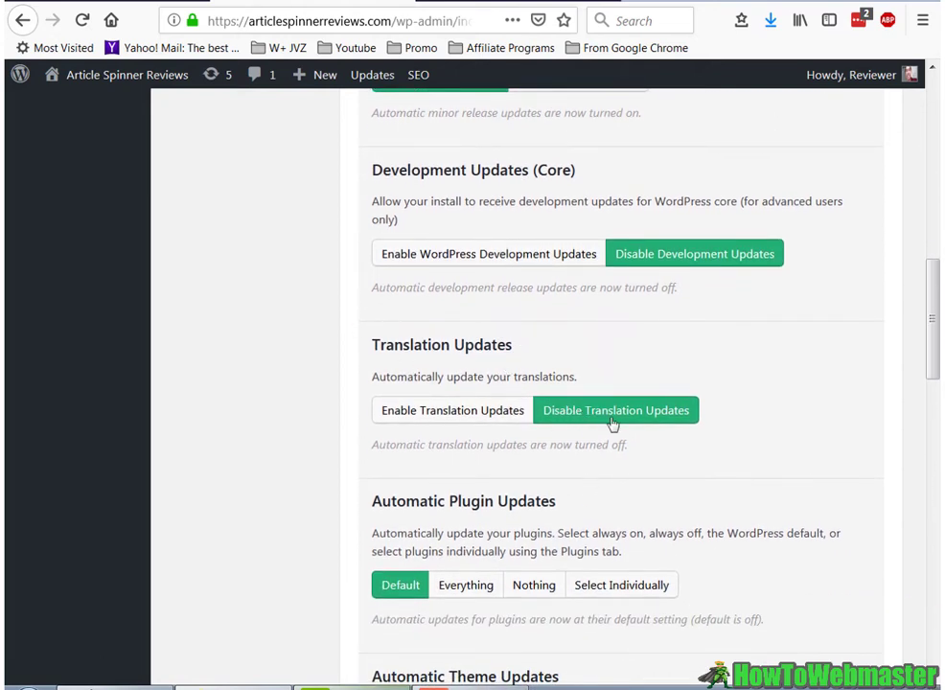
{"action": "scroll", "coordinate": [630, 425], "scroll_direction": "down", "scroll_amount": 4}
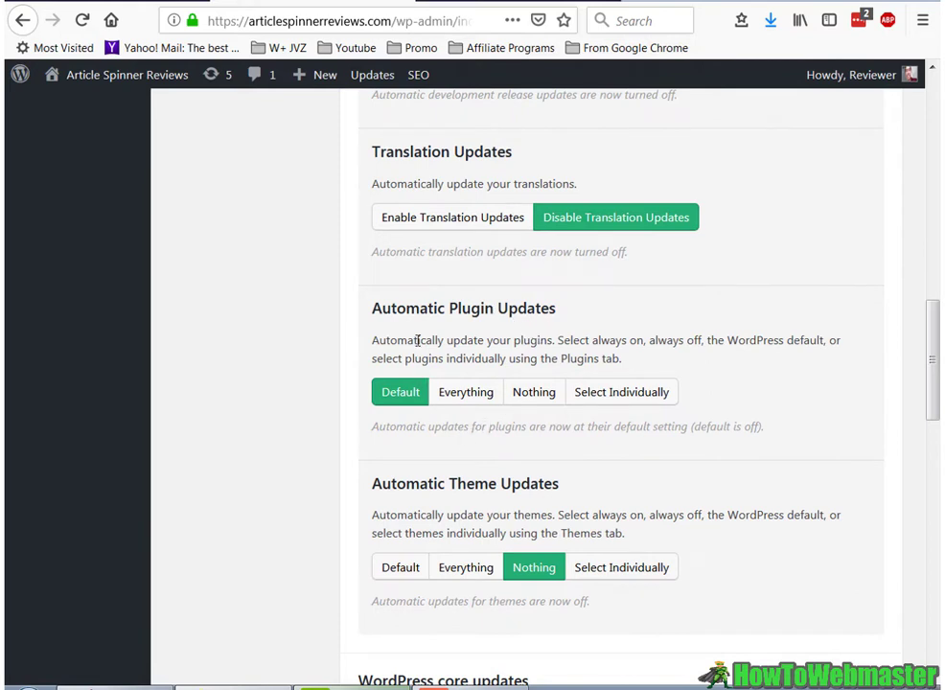
{"action": "scroll", "coordinate": [436, 422], "scroll_direction": "down", "scroll_amount": 2}
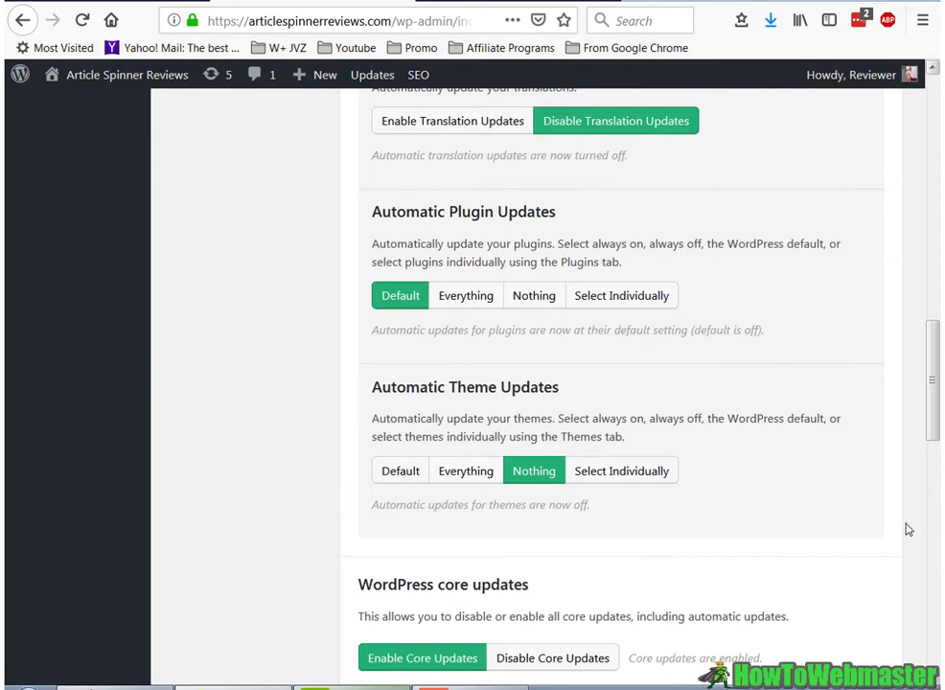
Step: Examine the WordPress core, plugin, theme and translation update switches and the core notification e-mail setting
{"action": "scroll", "coordinate": [593, 425], "scroll_direction": "down", "scroll_amount": 6}
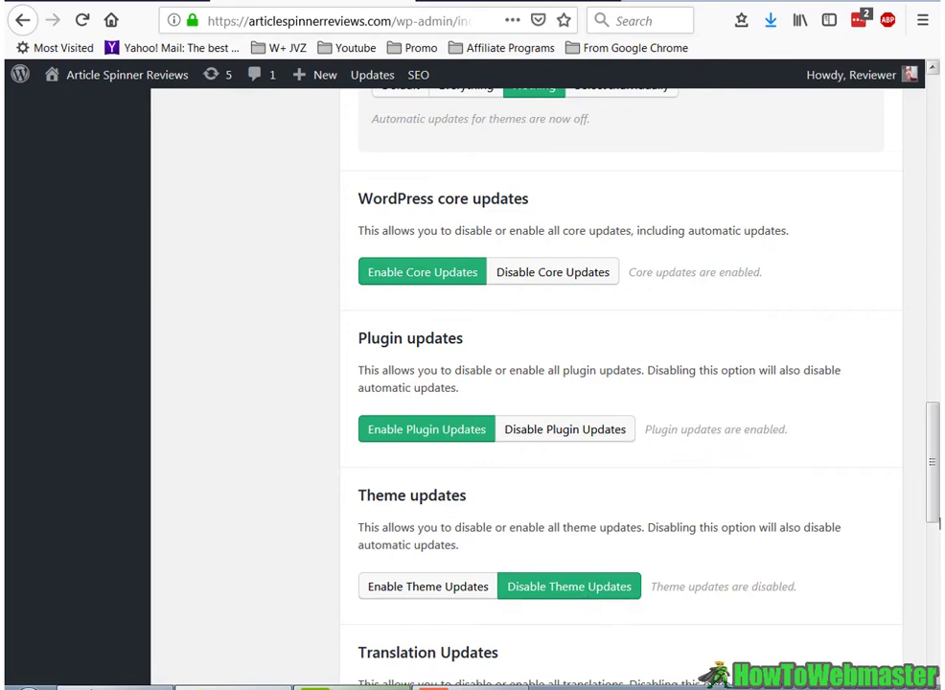
{"action": "left_click_drag", "start_coordinate": [928, 497], "coordinate": [931, 414]}
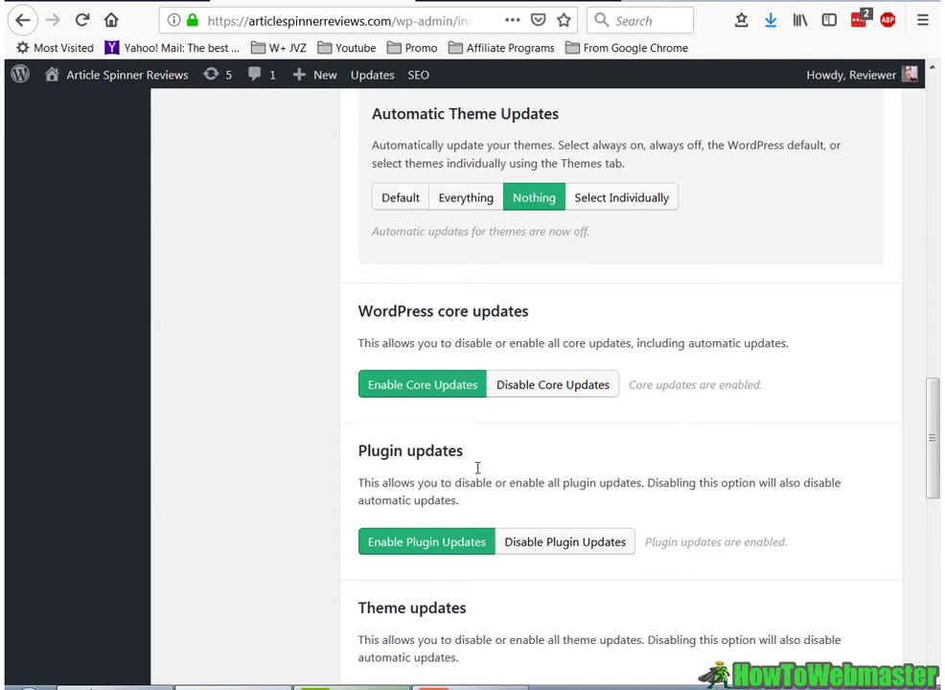
{"action": "mouse_move", "coordinate": [935, 422]}
{"action": "left_mouse_down"}
{"action": "mouse_move", "coordinate": [936, 203]}
{"action": "mouse_move", "coordinate": [937, 429]}
{"action": "left_mouse_up"}
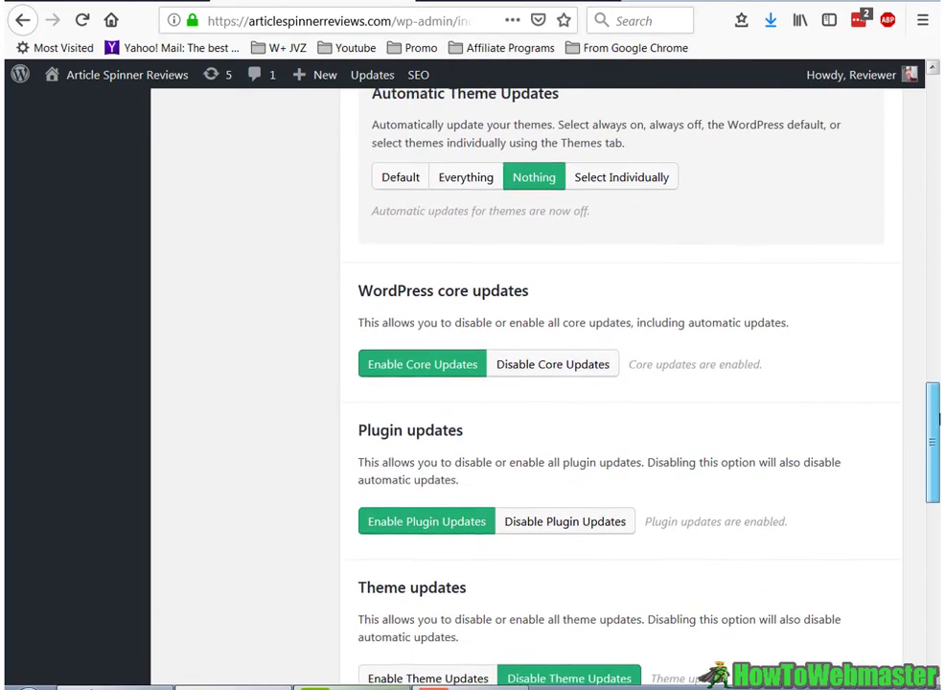
{"action": "scroll", "coordinate": [519, 217], "scroll_direction": "up", "scroll_amount": 1}
{"action": "scroll", "coordinate": [479, 287], "scroll_direction": "up", "scroll_amount": 2}
{"action": "scroll", "coordinate": [867, 345], "scroll_direction": "down", "scroll_amount": 3}
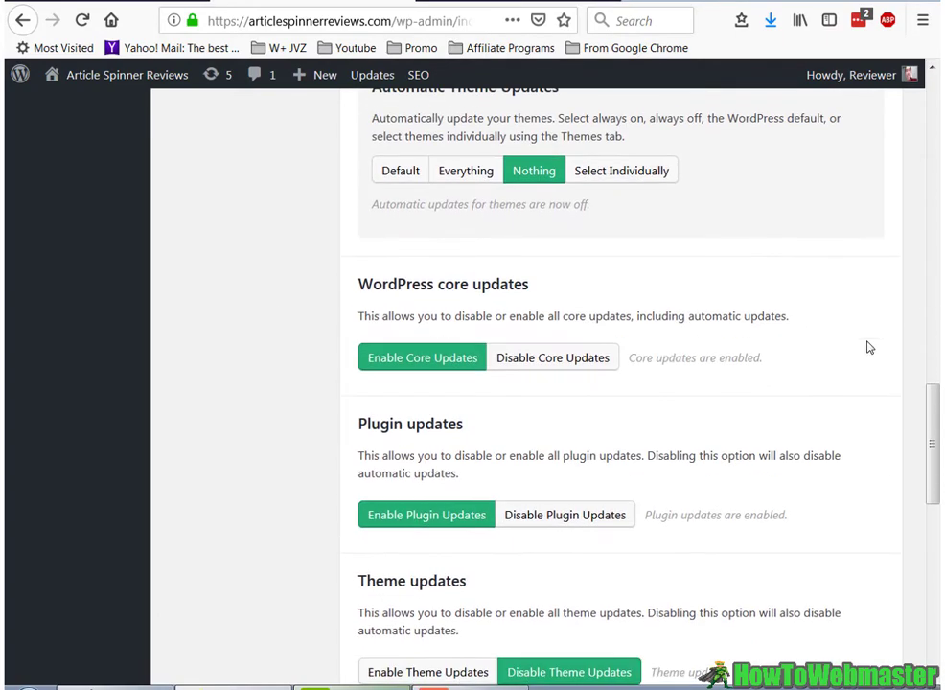
{"action": "scroll", "coordinate": [595, 249], "scroll_direction": "down", "scroll_amount": 2}
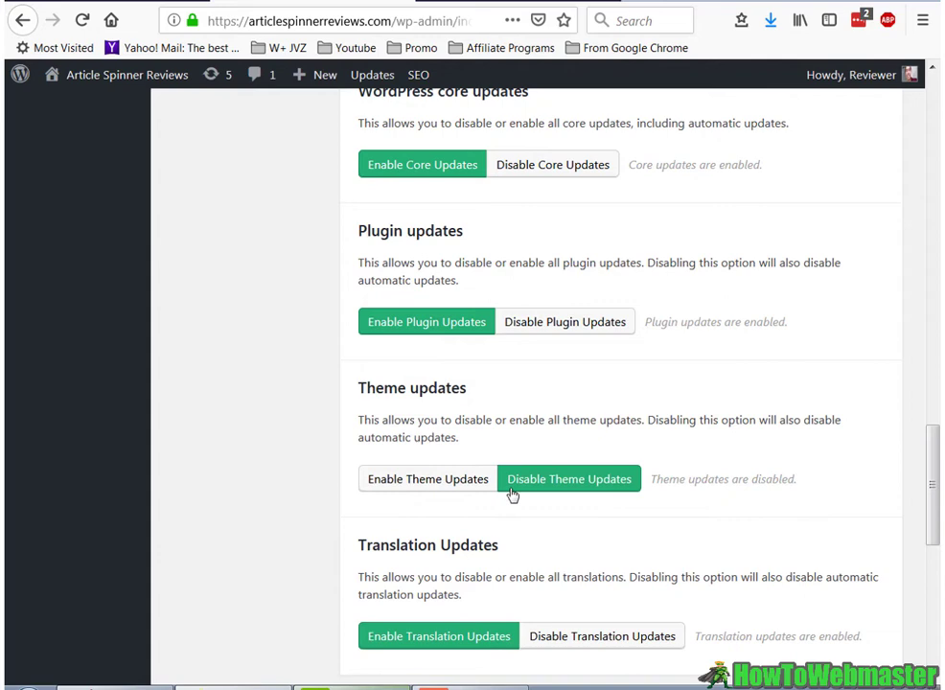
{"action": "scroll", "coordinate": [935, 500], "scroll_direction": "down", "scroll_amount": 3}
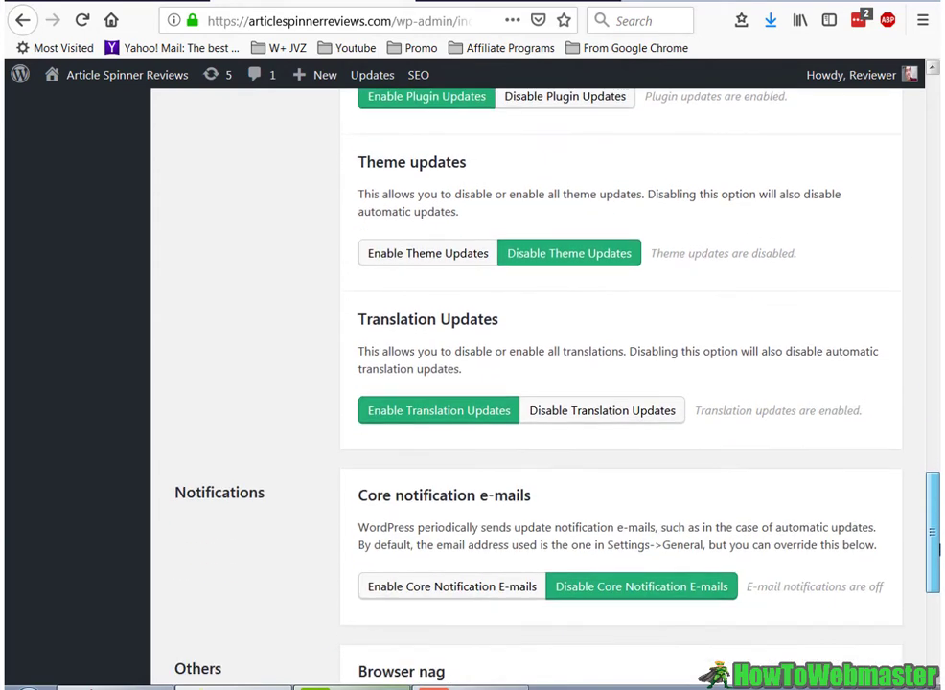
{"action": "scroll", "coordinate": [935, 501], "scroll_direction": "up", "scroll_amount": 2}
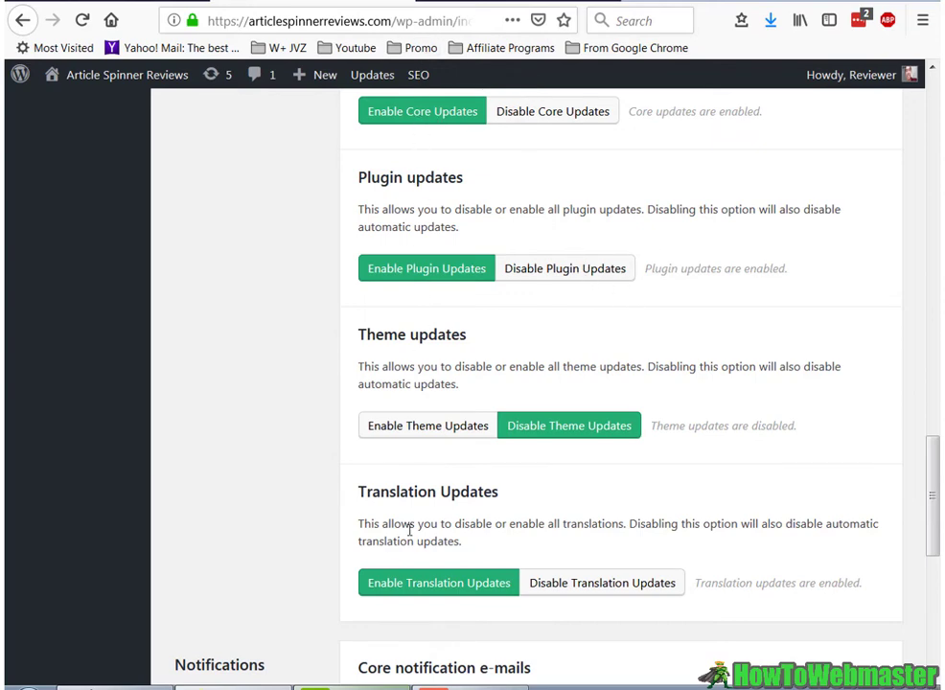
{"action": "scroll", "coordinate": [649, 459], "scroll_direction": "down", "scroll_amount": 5}
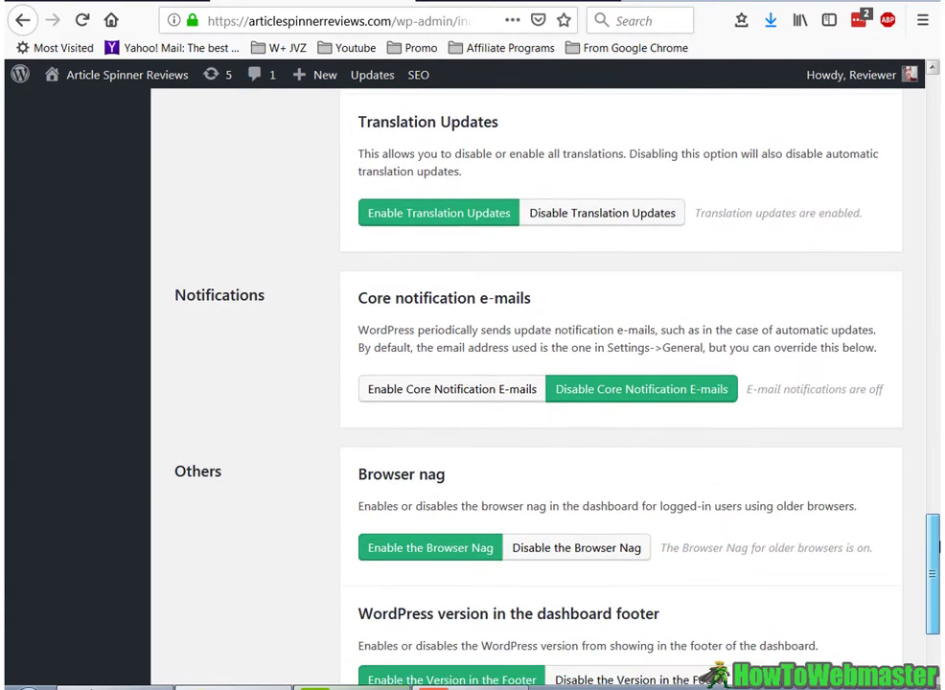
{"action": "scroll", "coordinate": [537, 383], "scroll_direction": "up", "scroll_amount": 15}
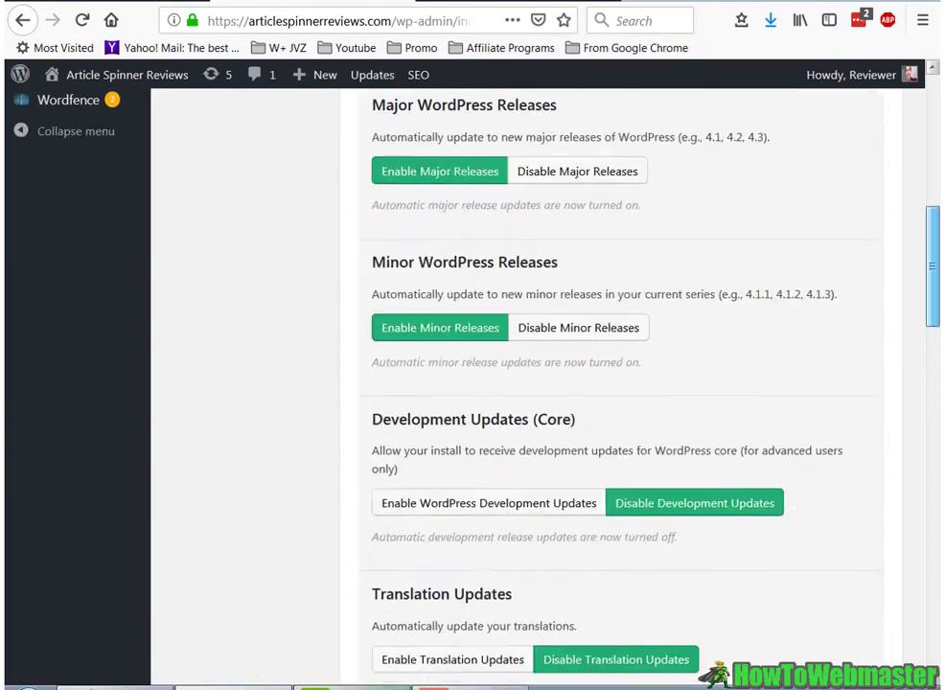
{"action": "scroll", "coordinate": [781, 132], "scroll_direction": "up", "scroll_amount": 3}
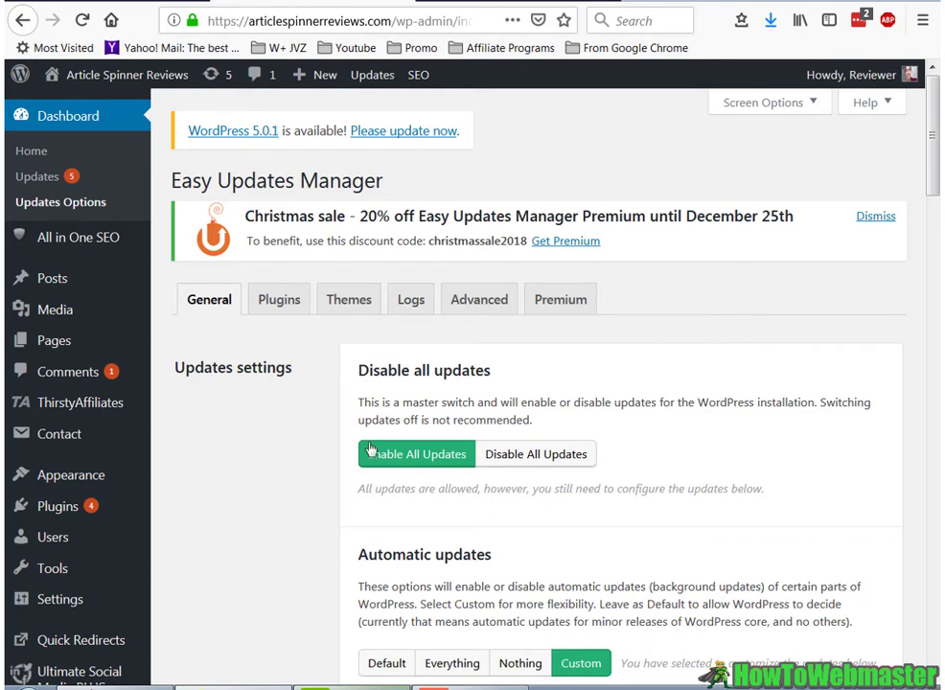
Step: Open the plugin update options and check which individual plugins have updates allowed or blocked
{"action": "left_click", "coordinate": [272, 302]}
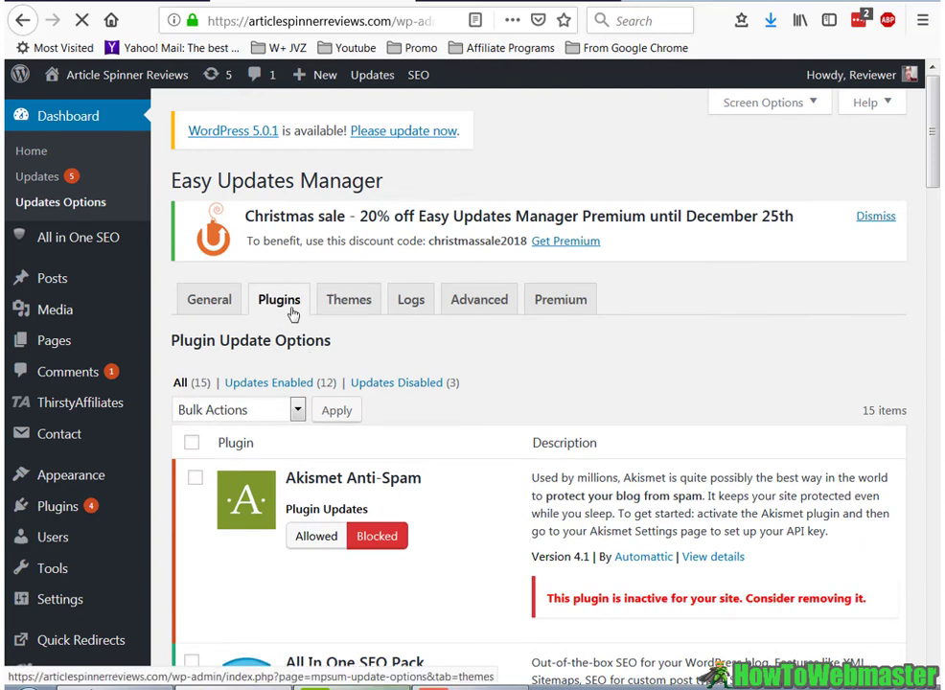
{"action": "scroll", "coordinate": [268, 426], "scroll_direction": "down", "scroll_amount": 2}
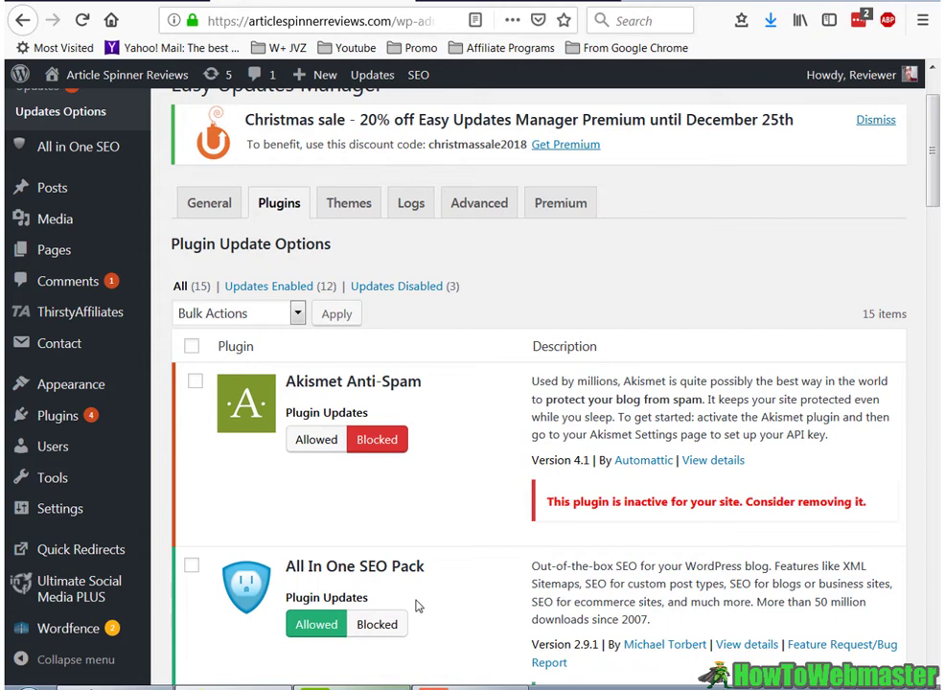
{"action": "scroll", "coordinate": [305, 441], "scroll_direction": "down", "scroll_amount": 4}
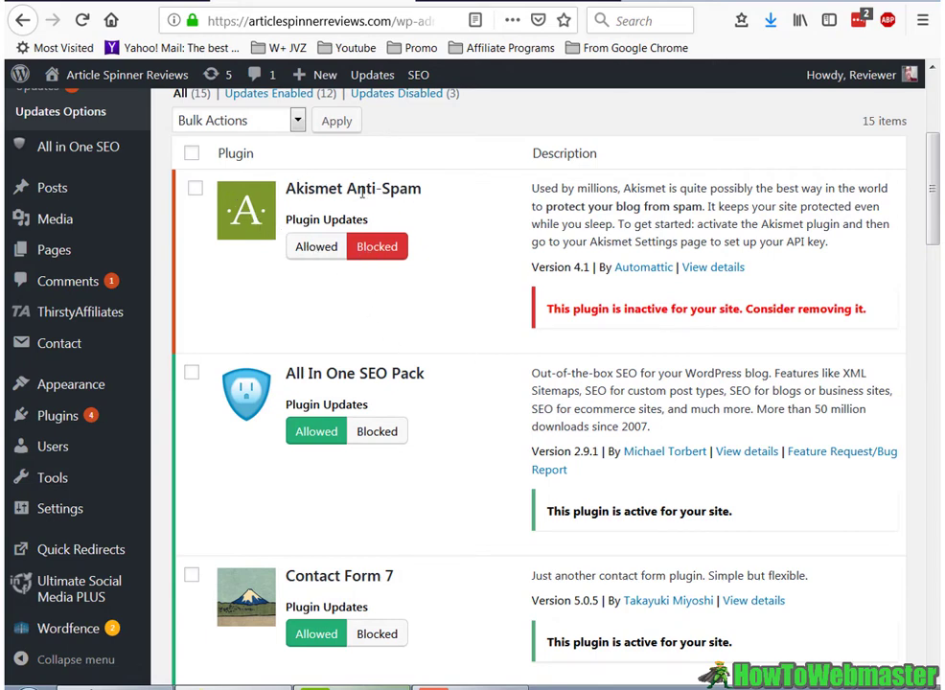
{"action": "left_click_drag", "start_coordinate": [347, 187], "coordinate": [443, 197]}
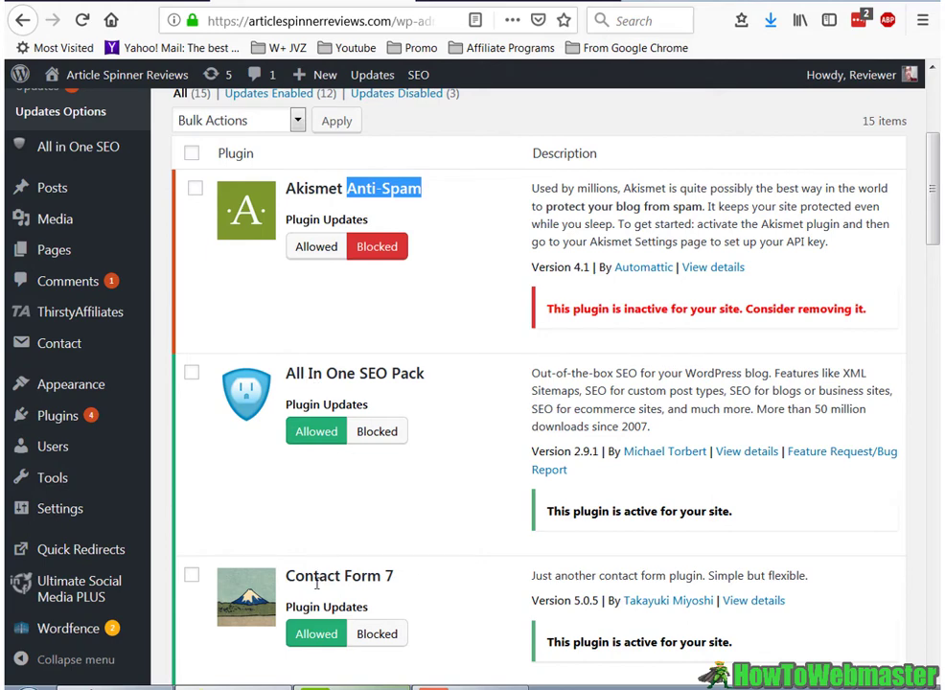
{"action": "scroll", "coordinate": [372, 594], "scroll_direction": "down", "scroll_amount": 2}
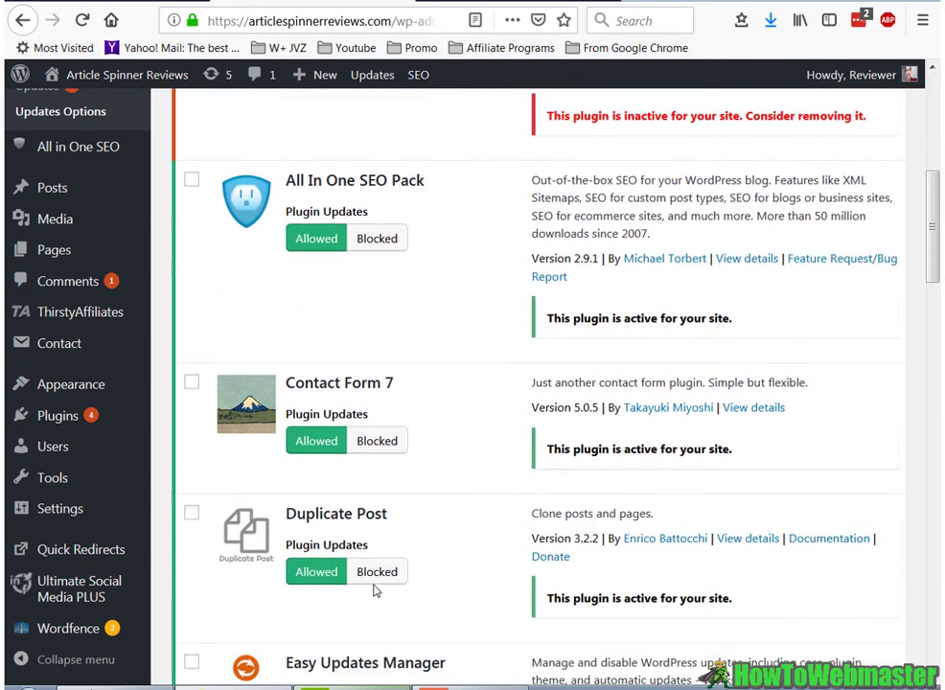
{"action": "scroll", "coordinate": [377, 575], "scroll_direction": "up", "scroll_amount": 1}
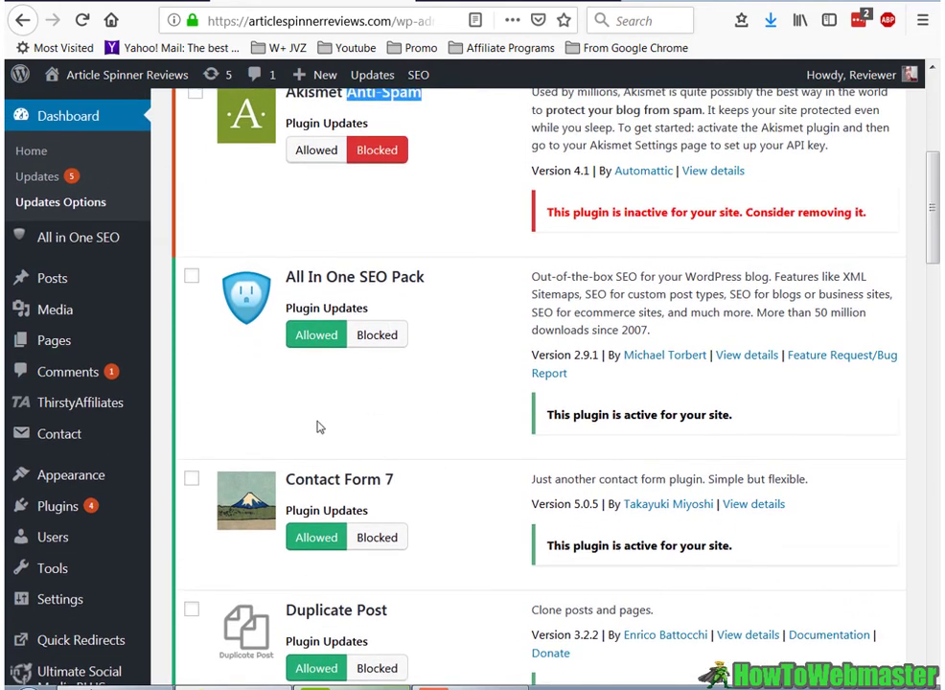
{"action": "scroll", "coordinate": [403, 513], "scroll_direction": "up", "scroll_amount": 3}
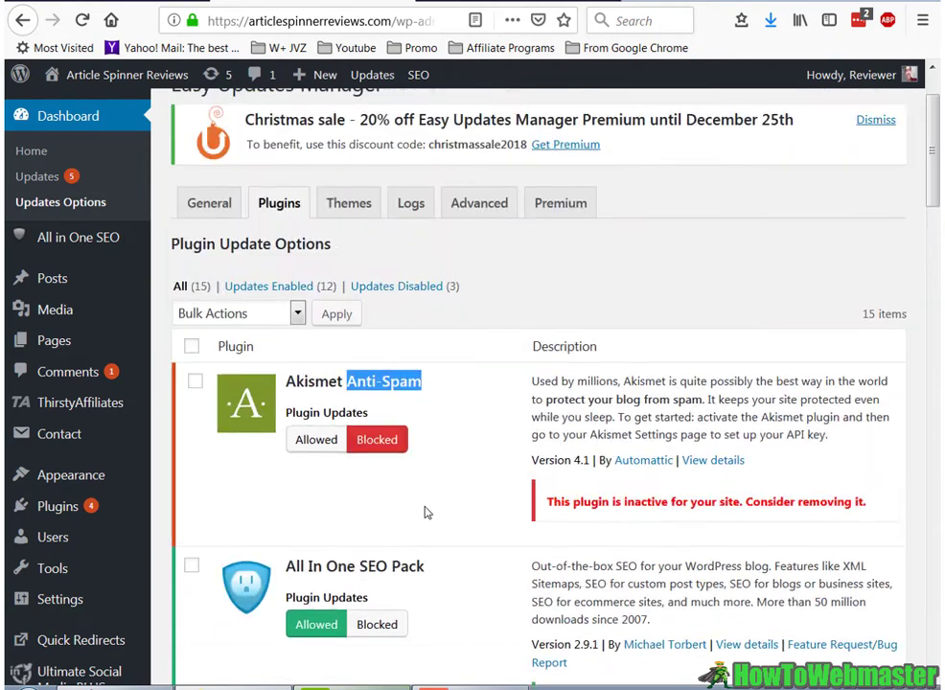
Step: Open the theme update options and check the update permission of the Alante and Alante Corporate themes
{"action": "left_click", "coordinate": [352, 204]}
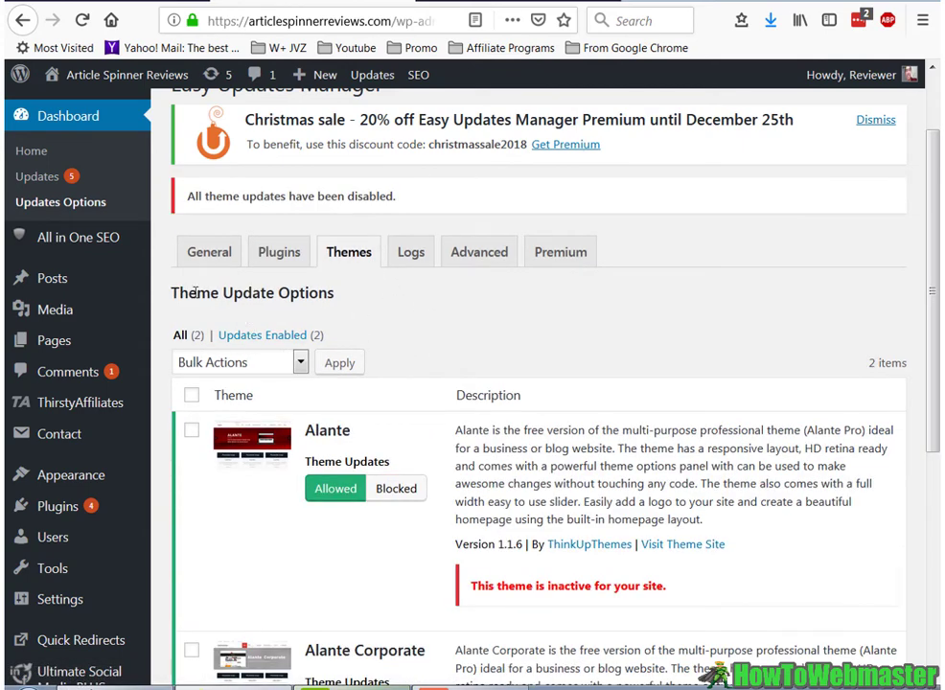
{"action": "scroll", "coordinate": [377, 450], "scroll_direction": "down", "scroll_amount": 2}
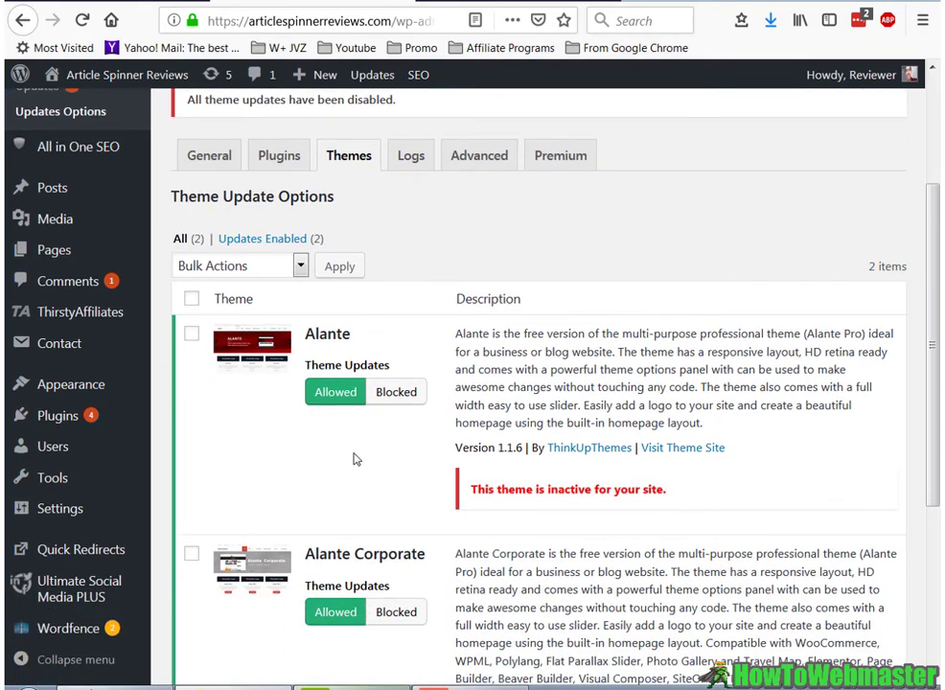
{"action": "scroll", "coordinate": [358, 458], "scroll_direction": "up", "scroll_amount": 3}
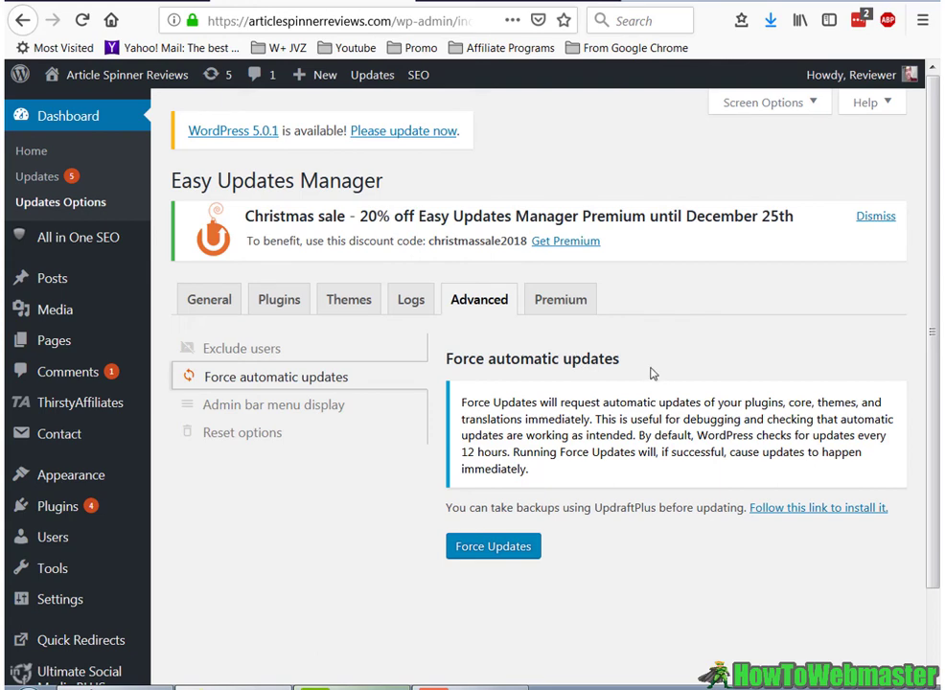
Step: Read the note on how often WordPress checks for updates and run Force Updates from the advanced options
{"action": "key", "text": "Tab"}
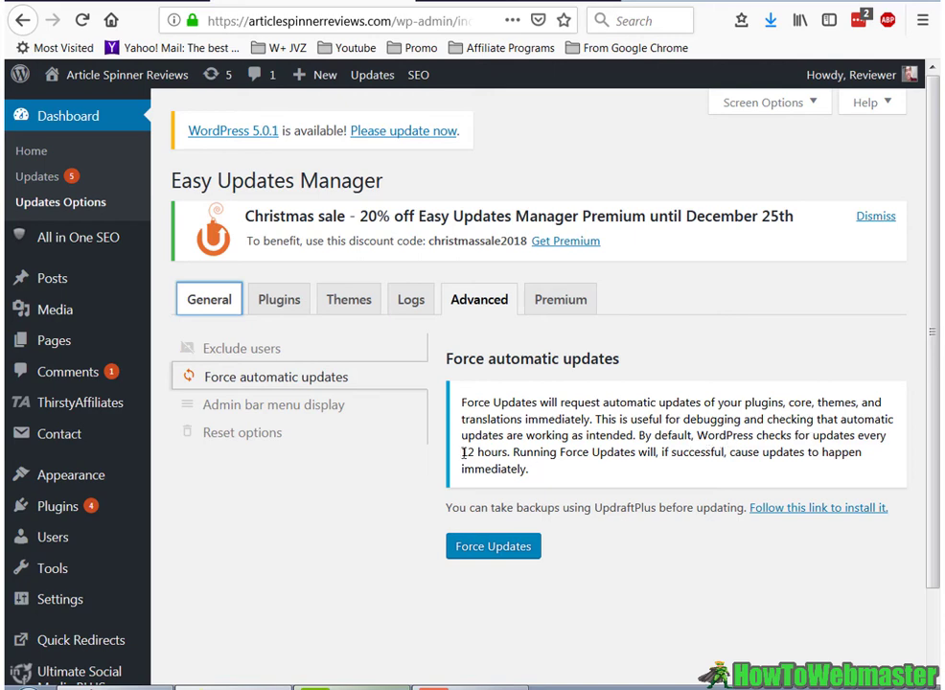
{"action": "left_click_drag", "start_coordinate": [463, 452], "coordinate": [513, 451]}
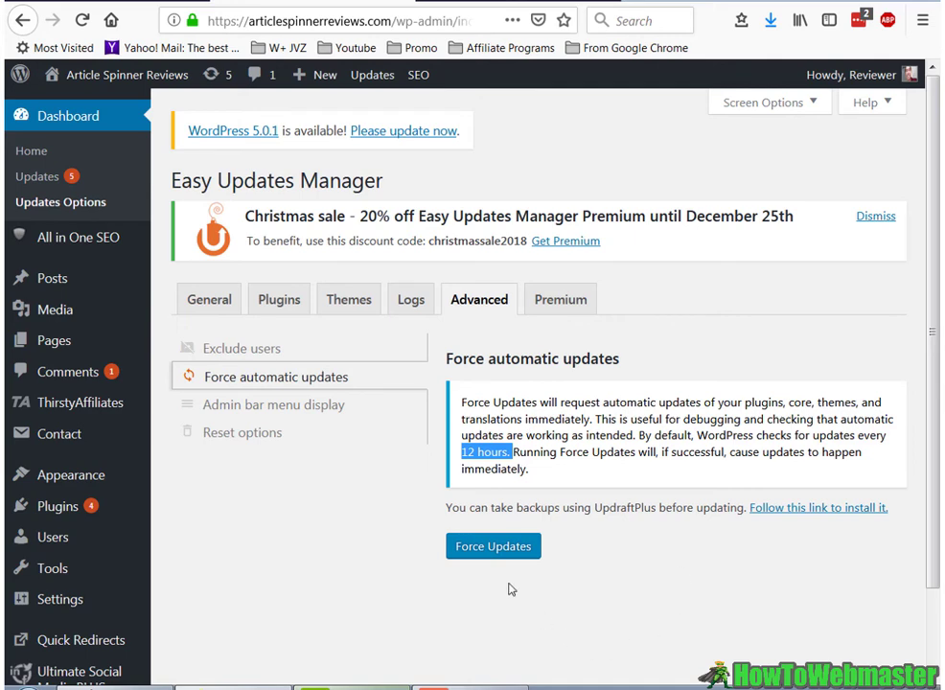
{"action": "left_click", "coordinate": [489, 552]}
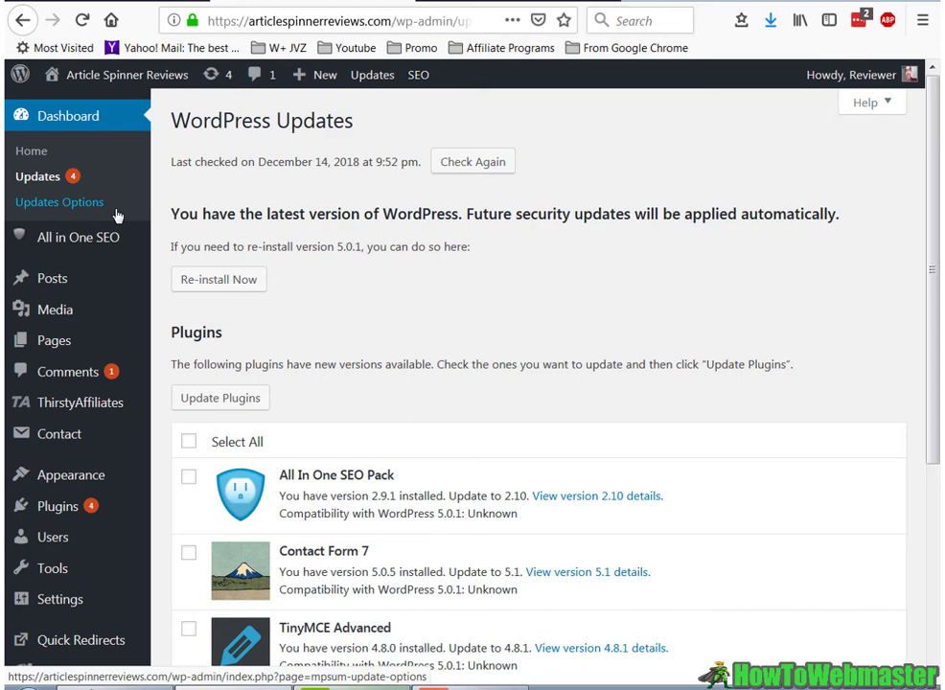
Step: Check the WordPress Updates page for the core version status and the plugins that have new versions available
{"action": "left_click_drag", "start_coordinate": [382, 245], "coordinate": [247, 245]}
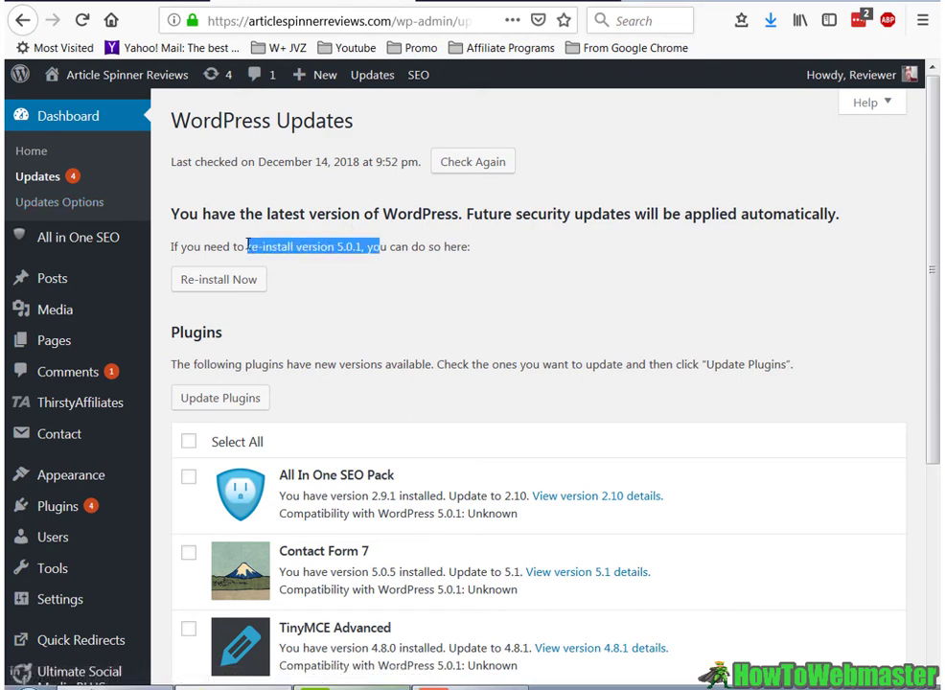
{"action": "left_click", "coordinate": [641, 257]}
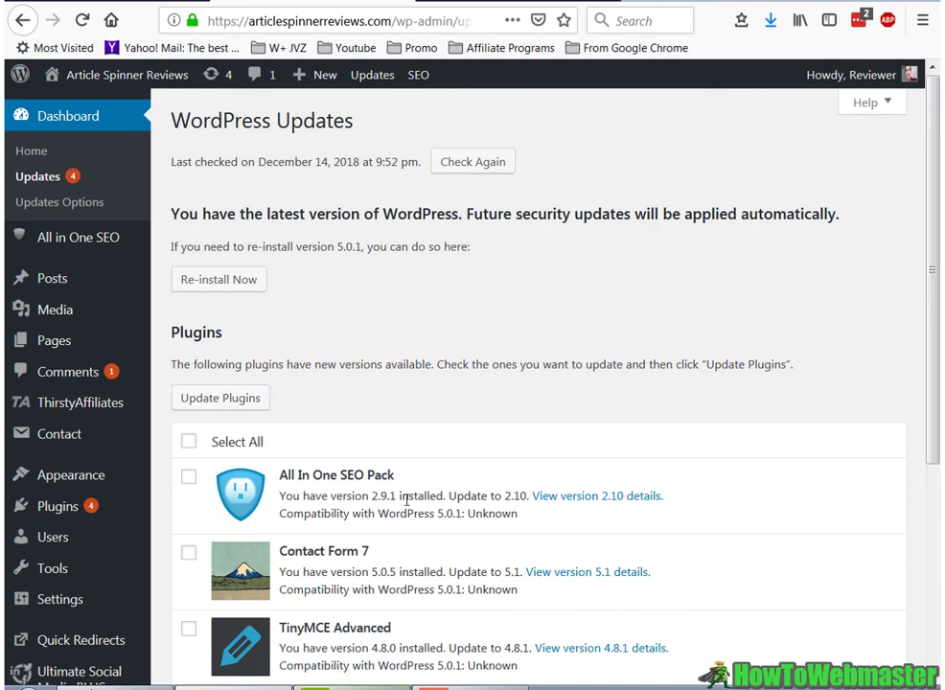
{"action": "scroll", "coordinate": [387, 416], "scroll_direction": "down", "scroll_amount": 5}
{"action": "scroll", "coordinate": [394, 418], "scroll_direction": "up", "scroll_amount": 5}
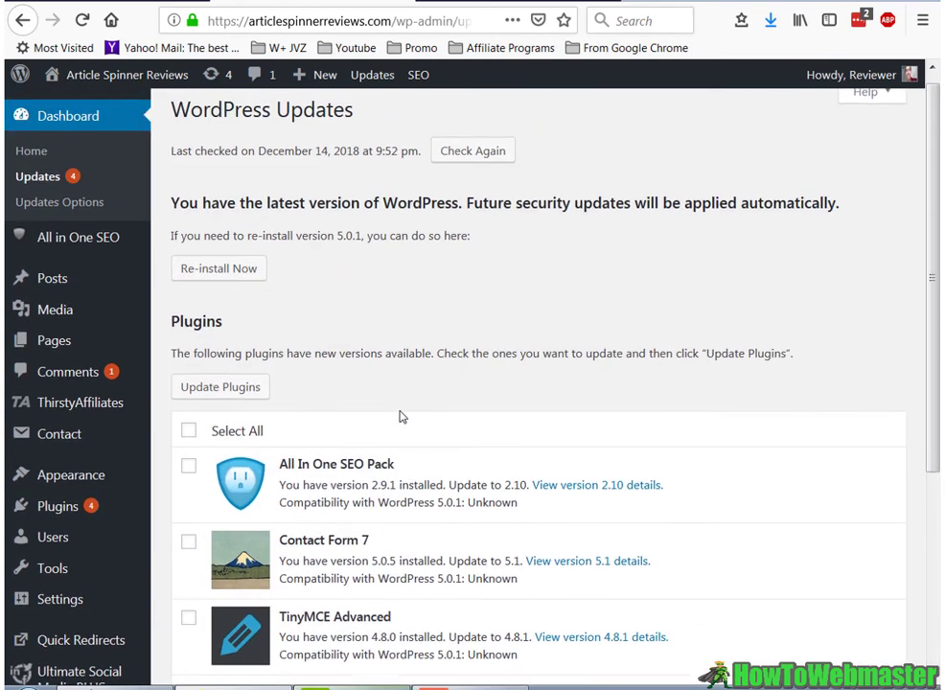